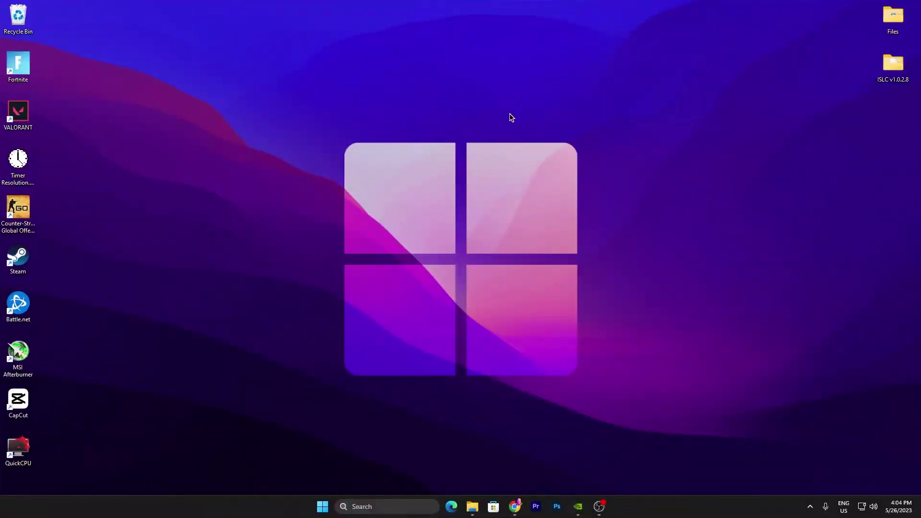
# Open the Windows keyboard properties and apply the Short repeat delay and Fast repeat rate.
pyautogui.click(374, 506)
pyautogui.write('KEY')
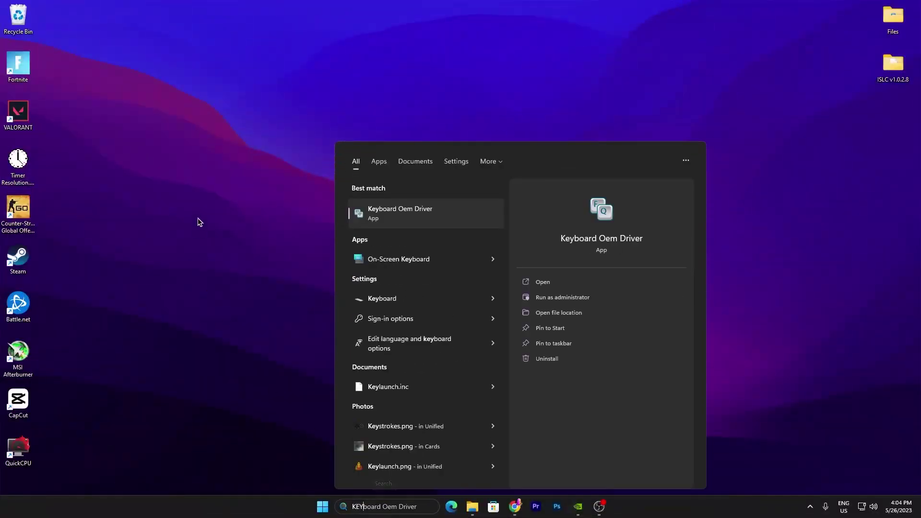
pyautogui.click(395, 298)
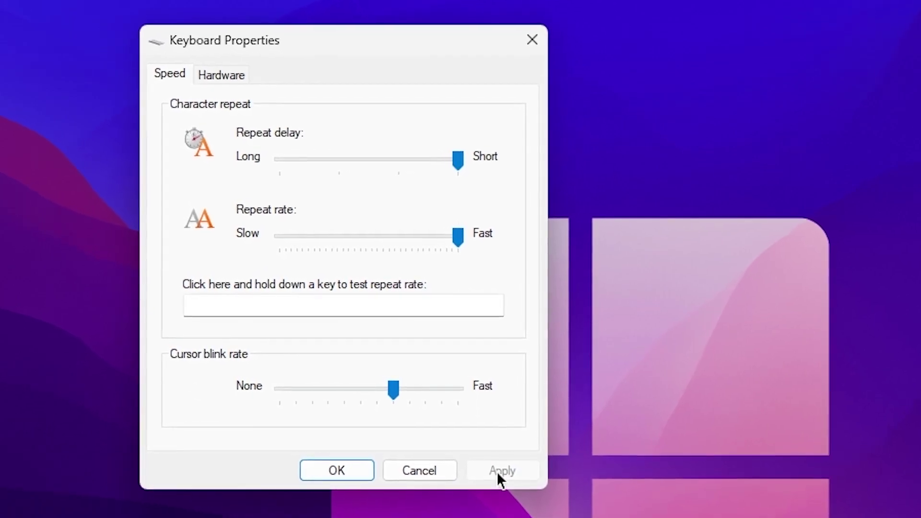
pyautogui.click(333, 473)
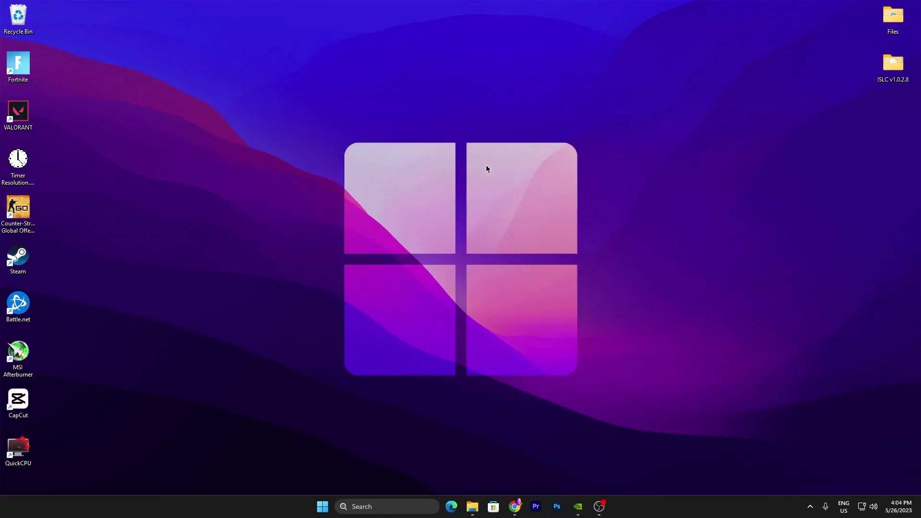
# Open Device Manager, reposition its window and expand the Keyboards category.
pyautogui.rightClick(322, 506)
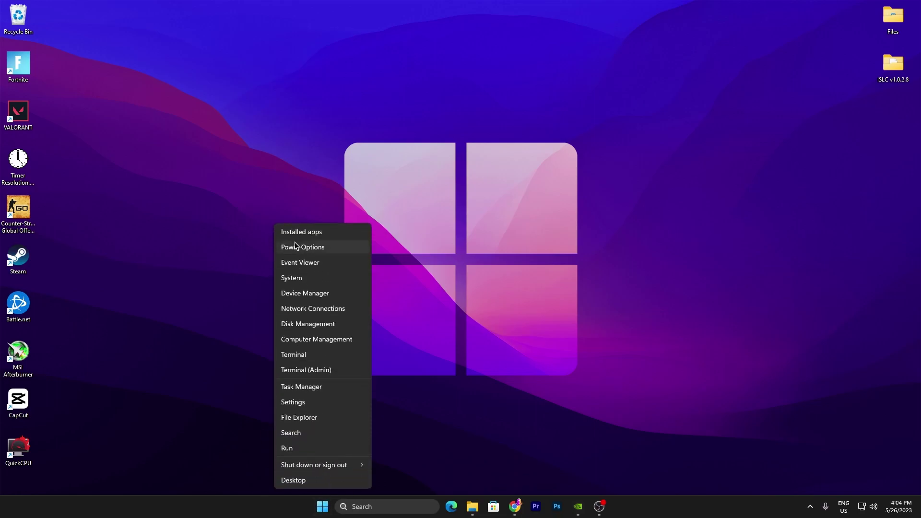
pyautogui.click(305, 294)
pyautogui.moveTo(179, 28); pyautogui.dragTo(430, 42)
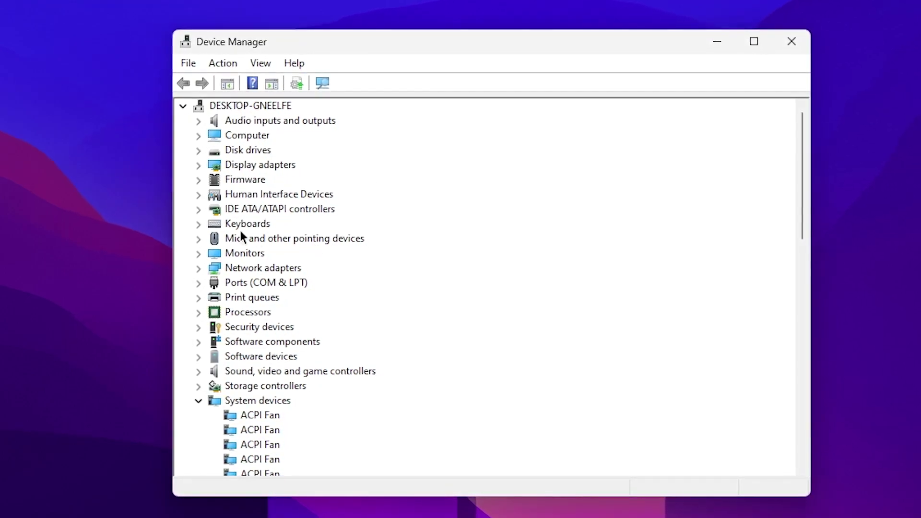
pyautogui.click(200, 222)
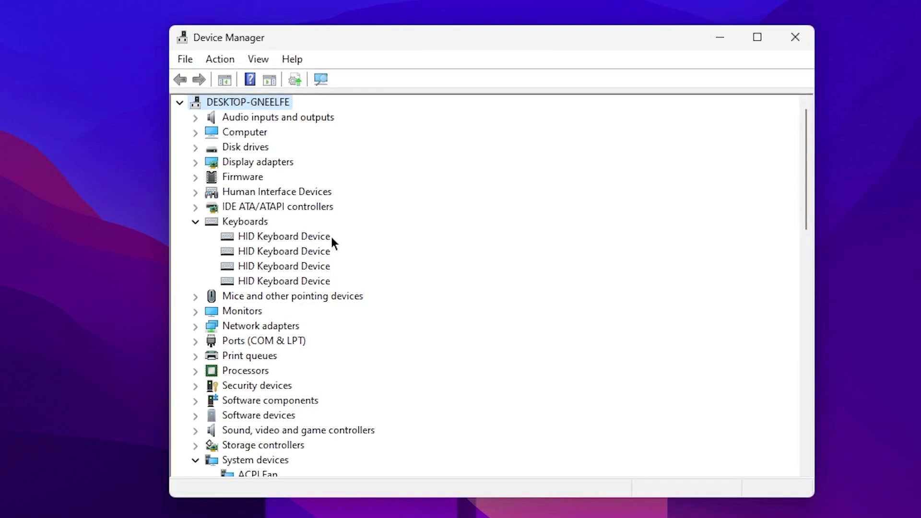
# Check the power management settings of the first two HID Keyboard Devices and close each properties dialog.
pyautogui.rightClick(295, 235)
pyautogui.click(350, 313)
pyautogui.click(535, 108)
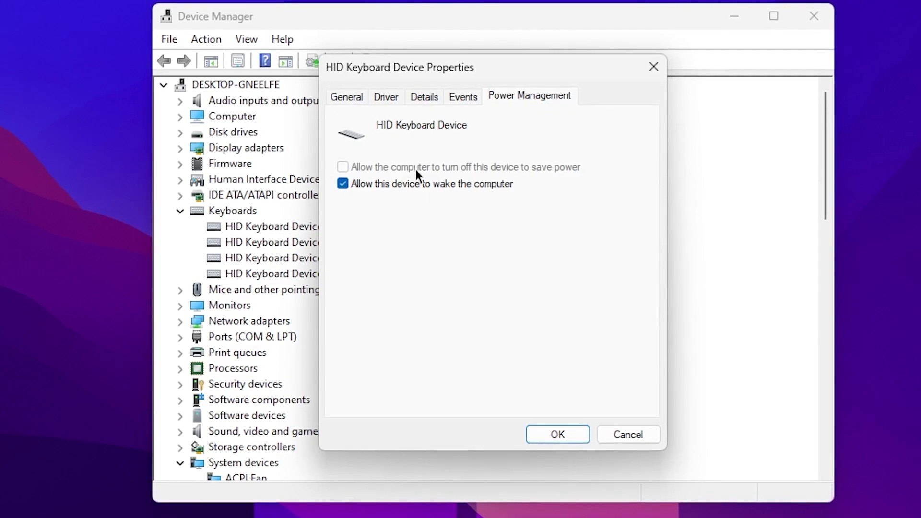
pyautogui.click(558, 434)
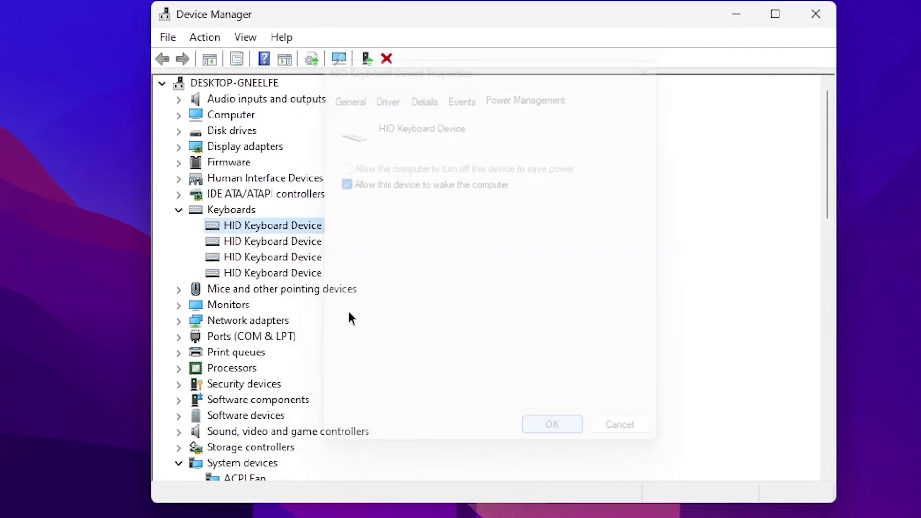
pyautogui.rightClick(245, 240)
pyautogui.click(316, 320)
pyautogui.click(527, 91)
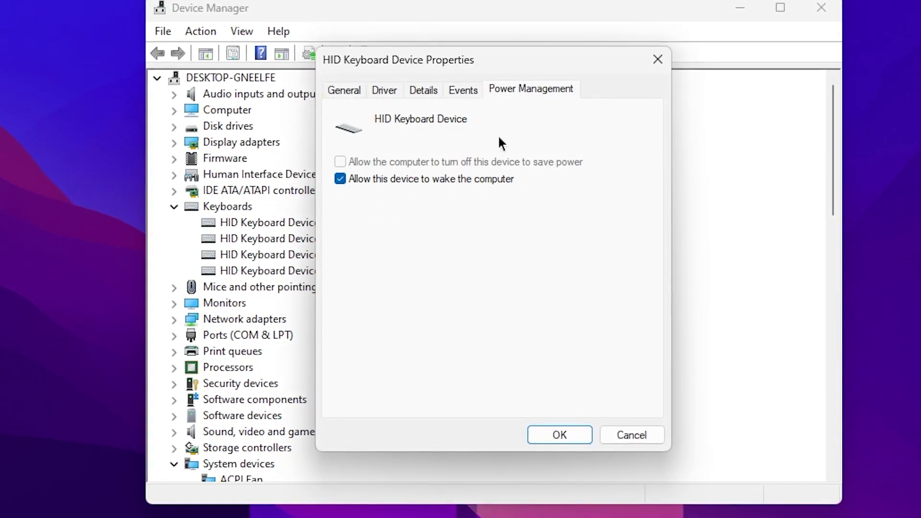
pyautogui.click(560, 434)
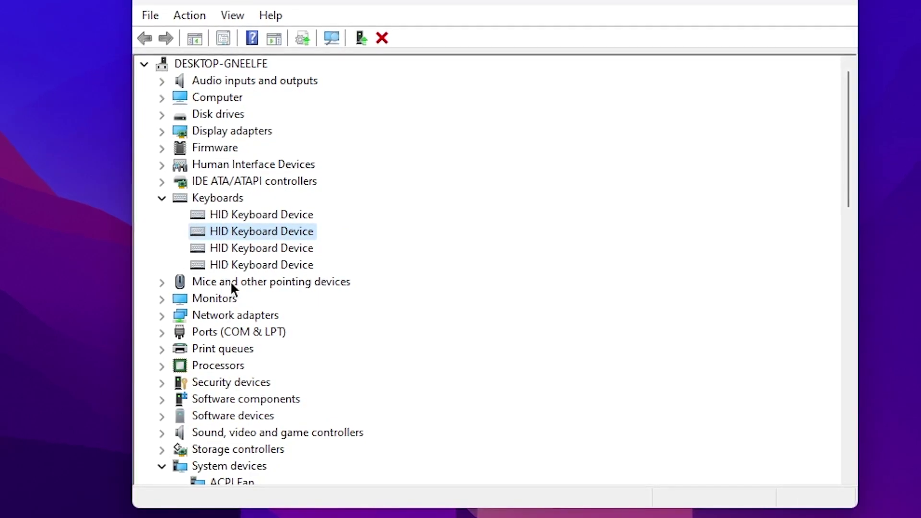
# Expand the mice and pointing devices and check the power management settings of both HID-compliant mice.
pyautogui.click(162, 282)
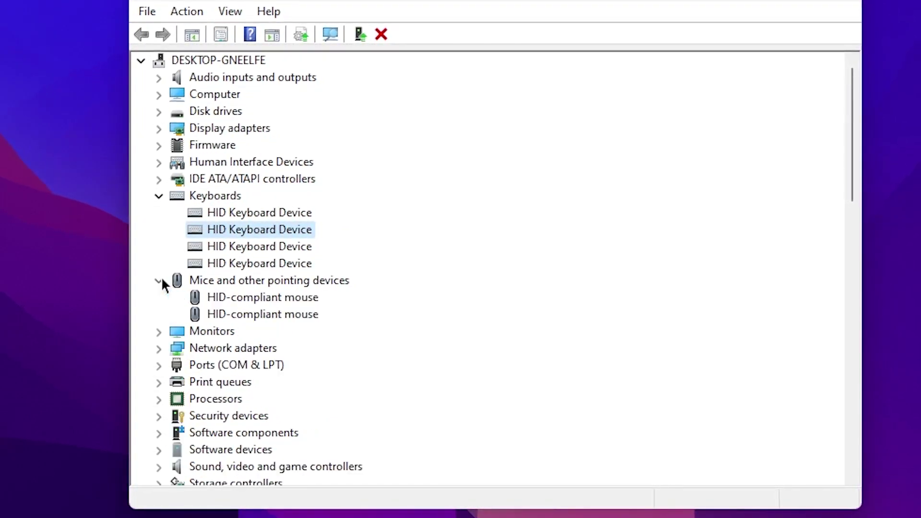
pyautogui.rightClick(240, 297)
pyautogui.click(284, 406)
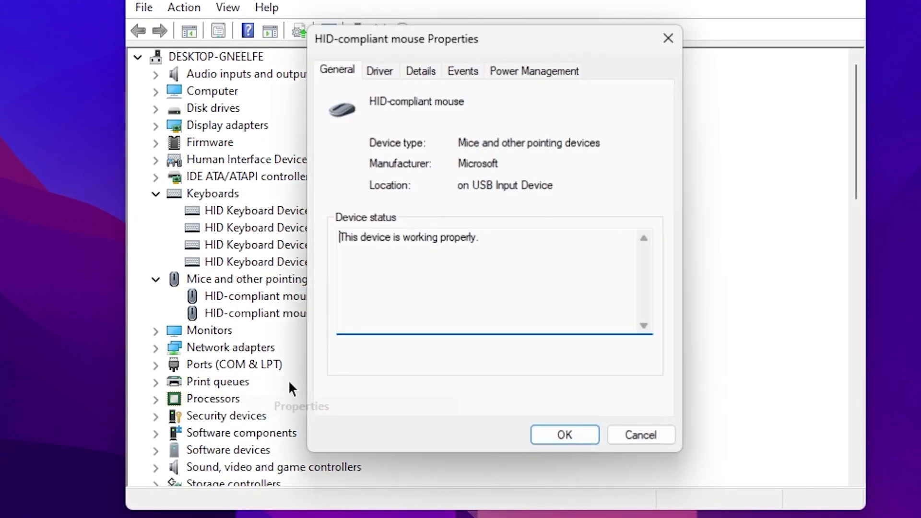
pyautogui.click(515, 70)
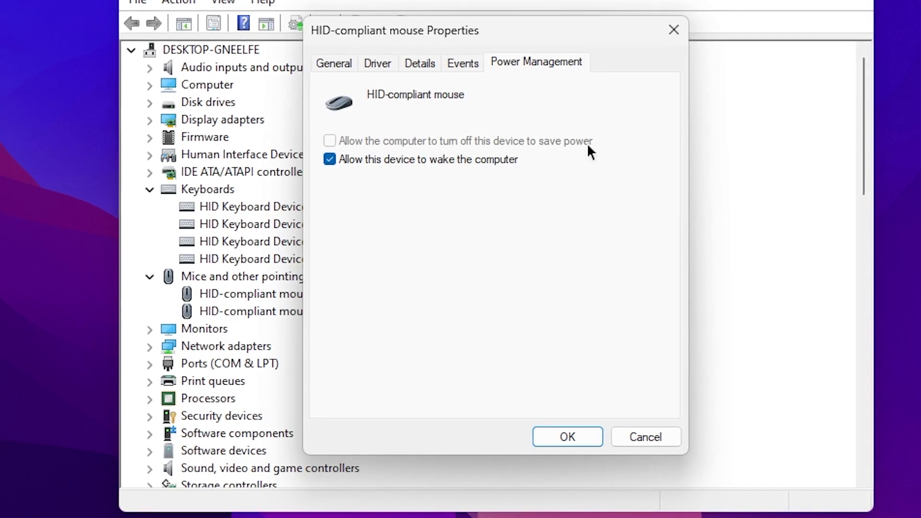
pyautogui.click(568, 429)
pyautogui.rightClick(274, 308)
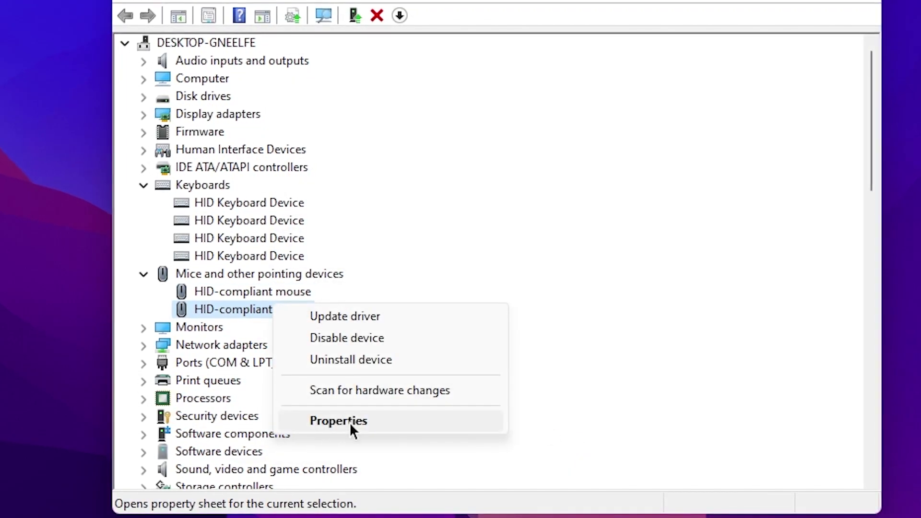
pyautogui.click(350, 421)
pyautogui.click(532, 53)
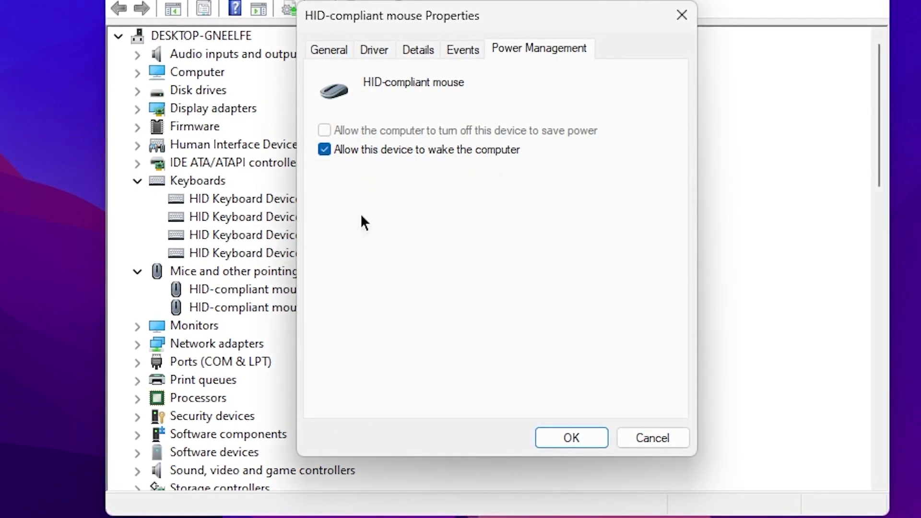
pyautogui.click(571, 438)
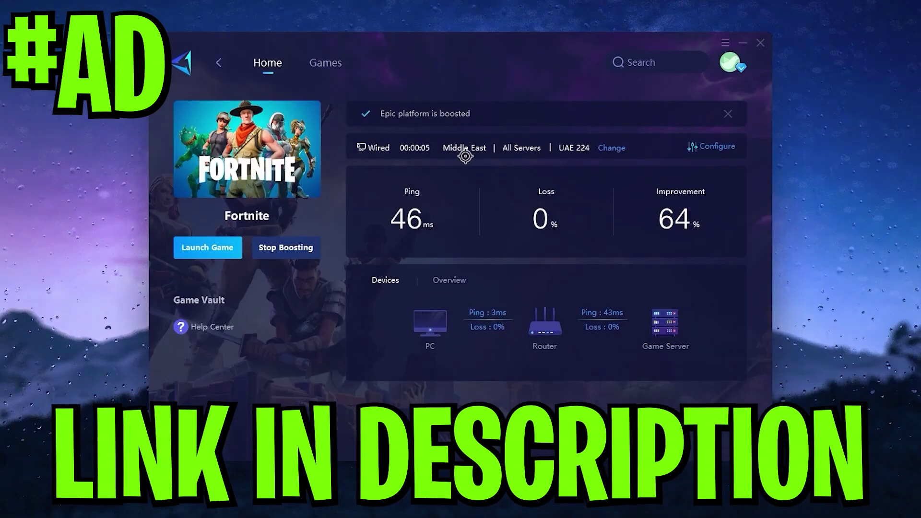
# View the launch platform and launch path options in Fortnite's booster settings, closing them without changes.
pyautogui.click(710, 149)
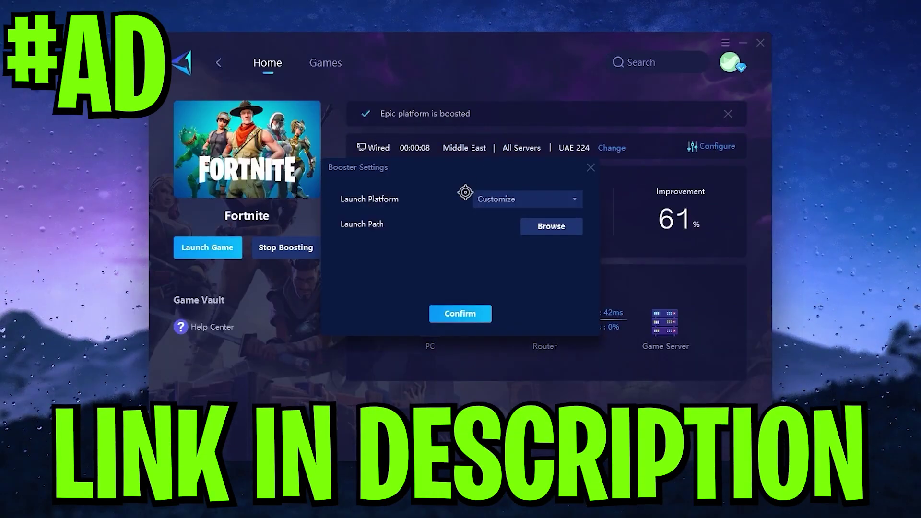
pyautogui.click(590, 167)
pyautogui.click(613, 115)
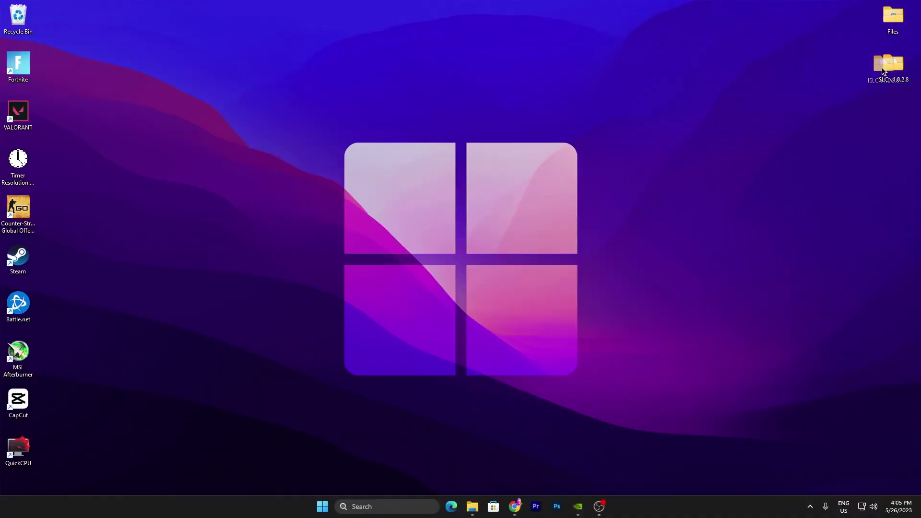
# Move the ISLC v1.0.2.8 folder to the upper middle of the desktop.
pyautogui.moveTo(883, 71); pyautogui.dragTo(481, 99)
pyautogui.moveTo(502, 173); pyautogui.dragTo(532, 168)
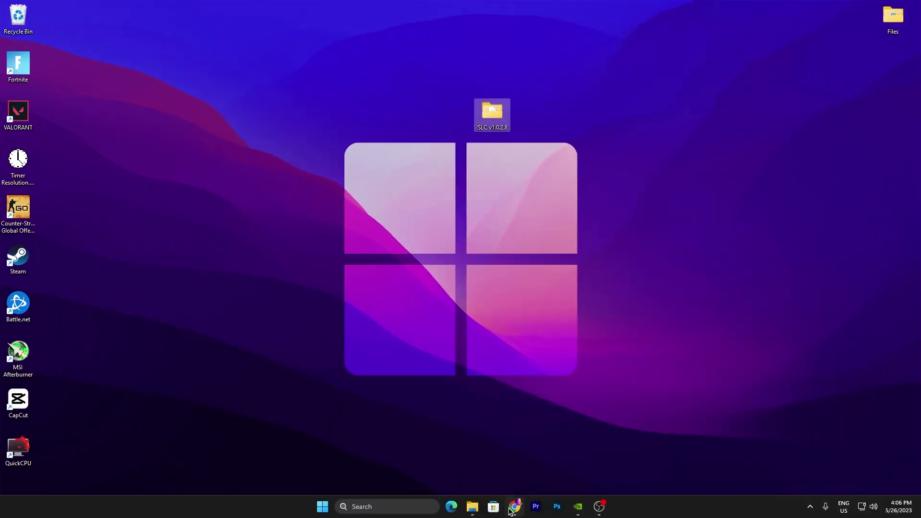
# Switch to Chrome to view the uptopacks.com home page and return to the desktop.
pyautogui.click(514, 507)
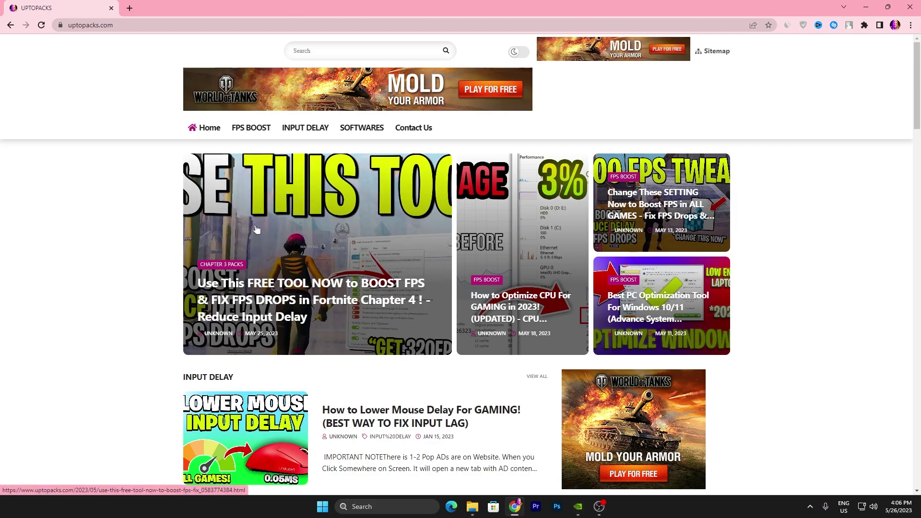
pyautogui.click(888, 7)
pyautogui.click(813, 78)
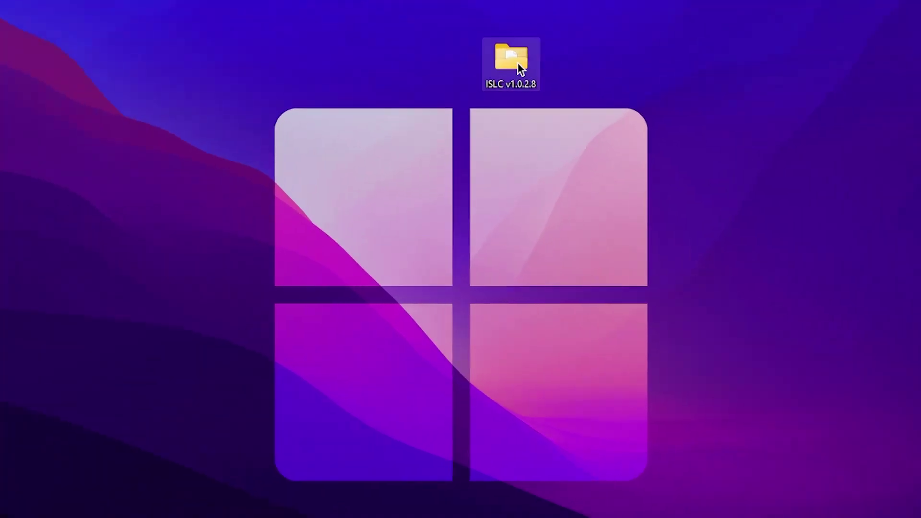
# Open the ISLC v1.0.2.8 folder and set Intelligent standby list cleaner ISLC.exe to run as an administrator.
pyautogui.doubleClick(518, 65)
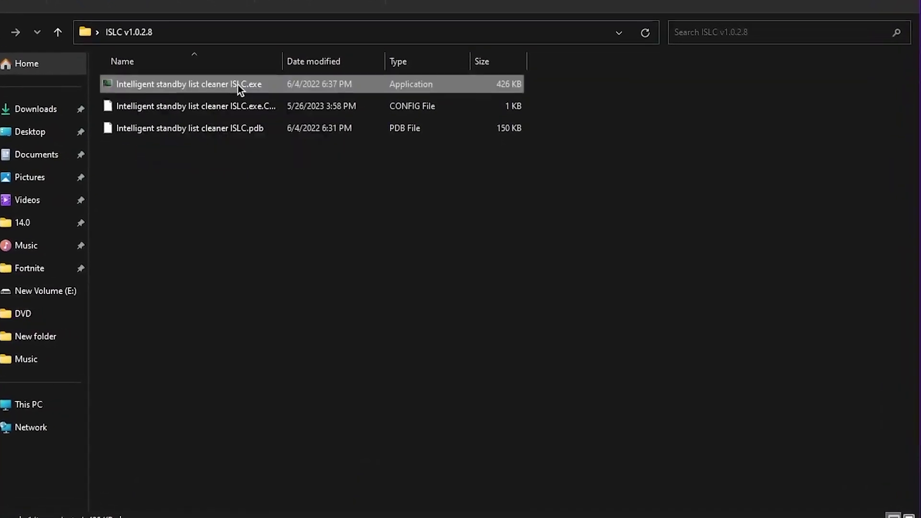
pyautogui.rightClick(242, 92)
pyautogui.click(283, 272)
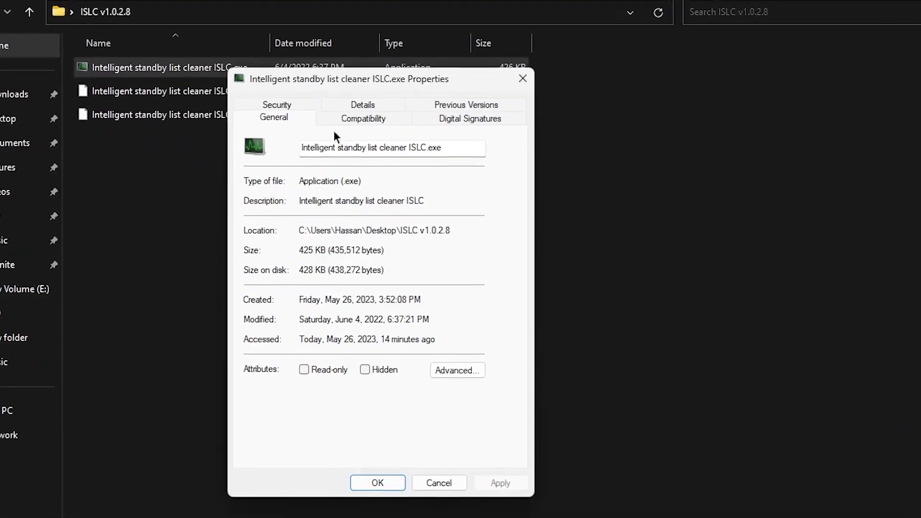
pyautogui.click(357, 124)
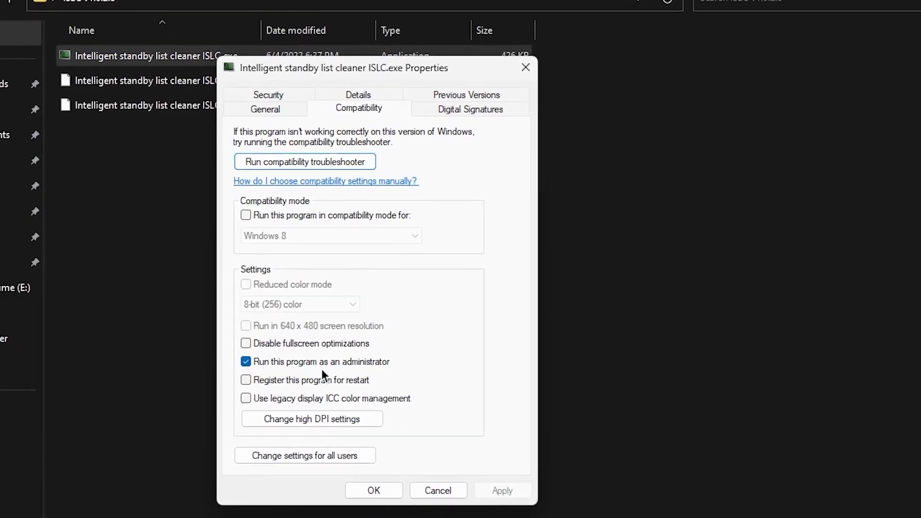
pyautogui.click(379, 491)
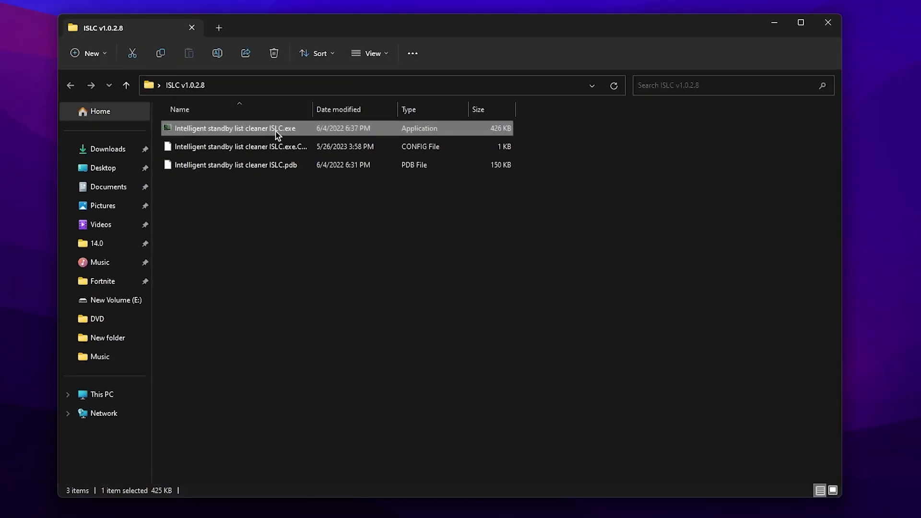
# Launch Intelligent standby list cleaner, minimize the folder window and move the program toward the middle of the desktop.
pyautogui.click(773, 22)
pyautogui.moveTo(261, 36); pyautogui.dragTo(527, 120)
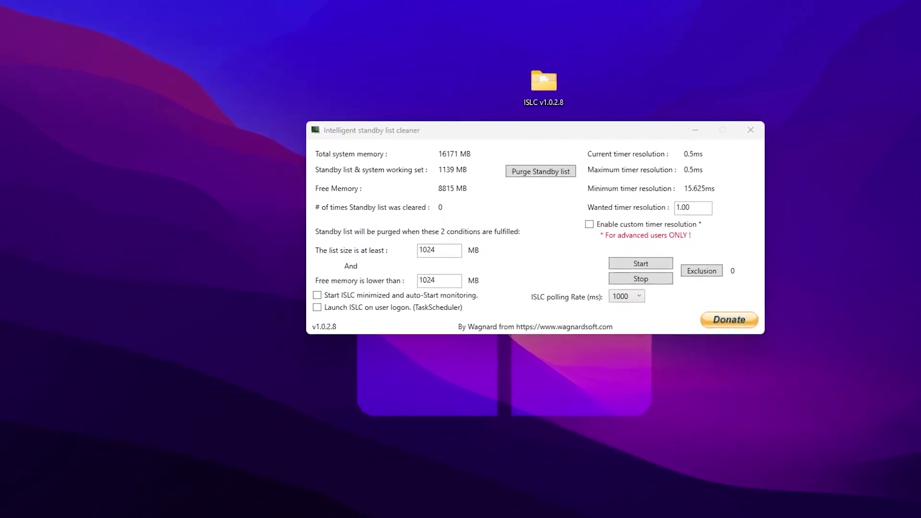
# Show the memory performance in Task Manager and purge the standby list in Intelligent standby list cleaner.
pyautogui.hotkey('ctrl', 'shift', 'Escape')
pyautogui.click(109, 119)
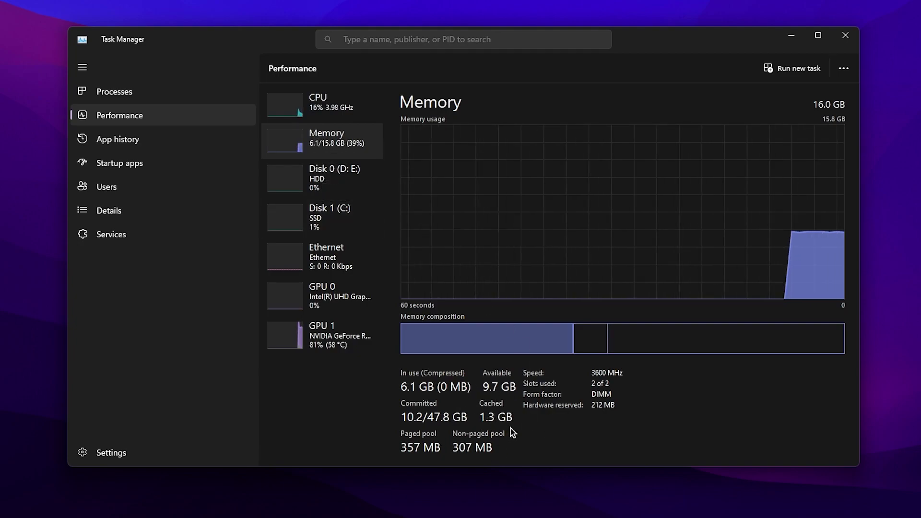
pyautogui.hotkey('alt', 'Tab')
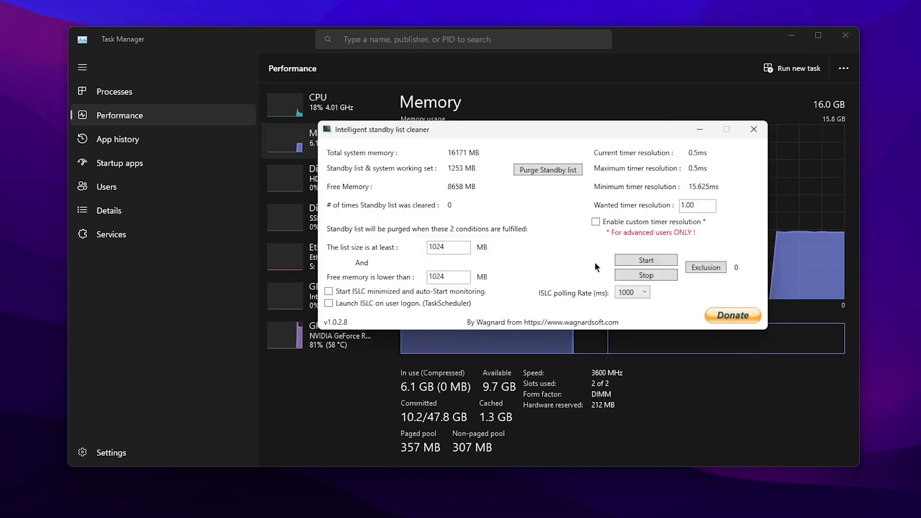
pyautogui.click(532, 169)
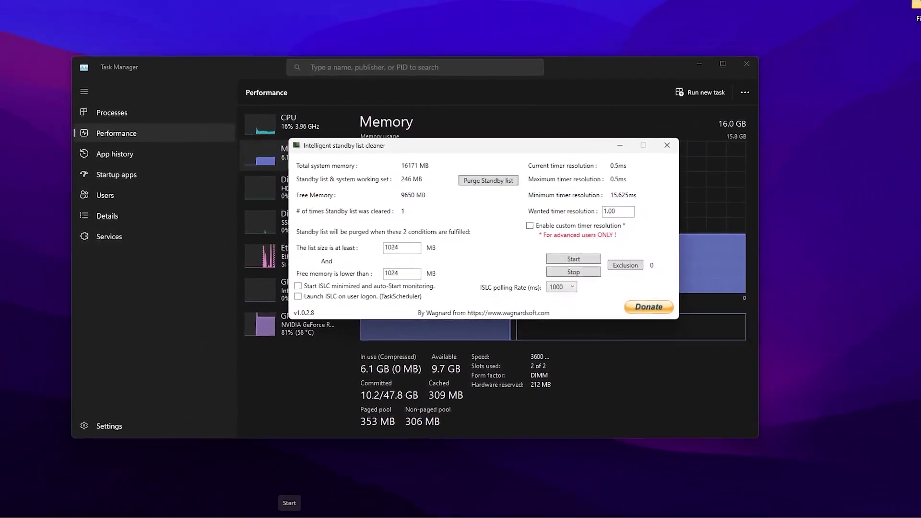
# Open the Windows System information to check the installed memory.
pyautogui.rightClick(287, 515)
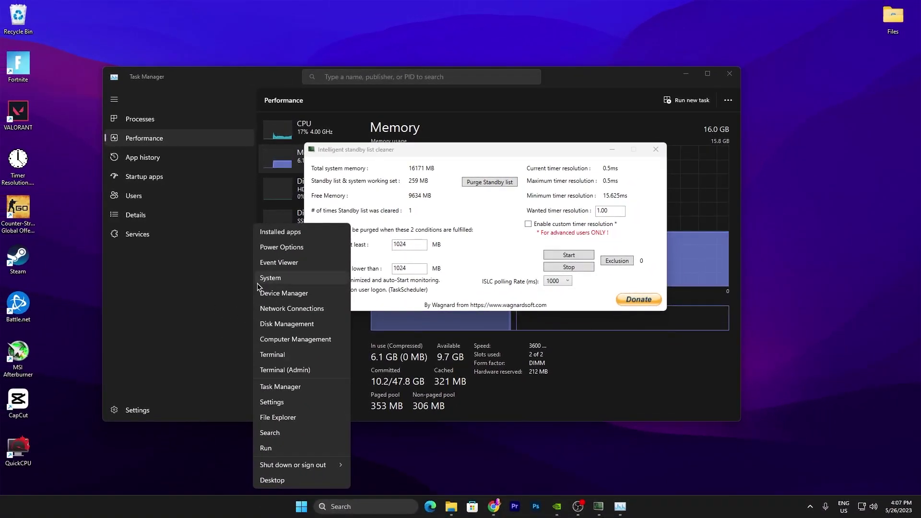
pyautogui.click(280, 278)
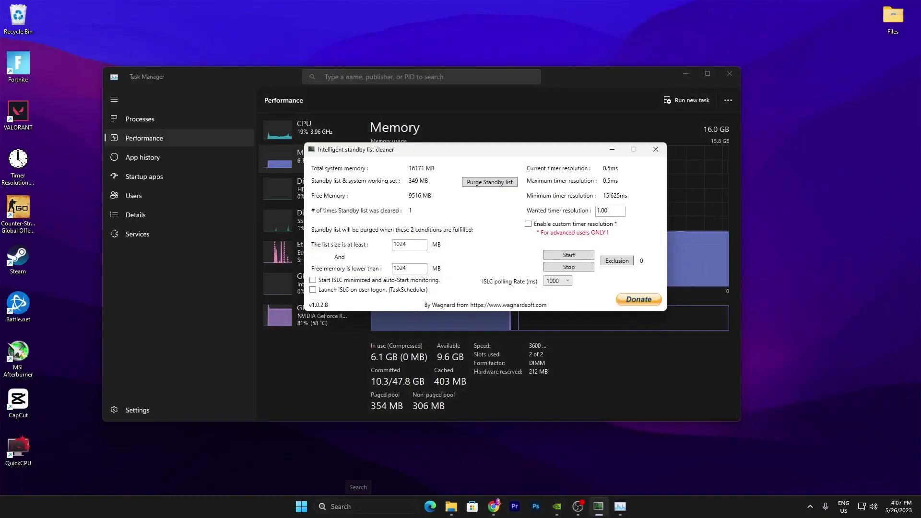
# Open the Calculator and multiply 16 by 1024 to convert the memory size to megabytes.
pyautogui.click(359, 507)
pyautogui.write('CAZL')
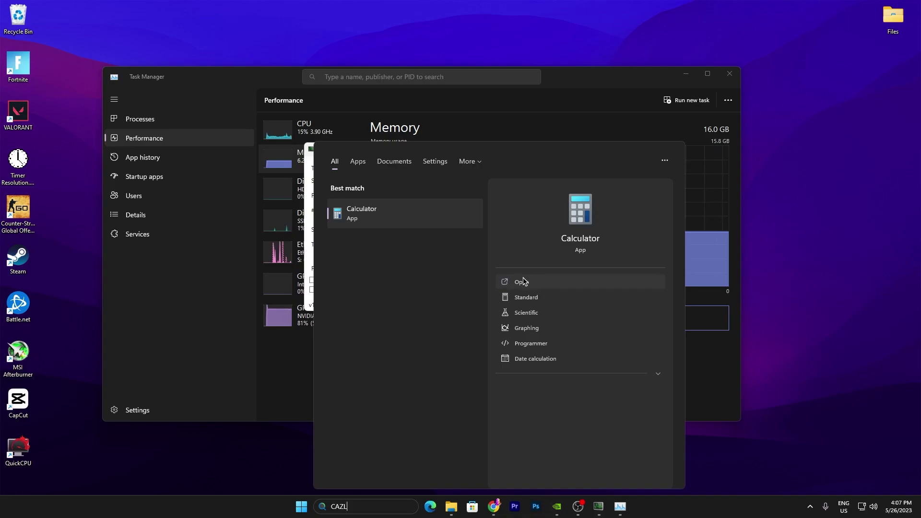
pyautogui.click(520, 281)
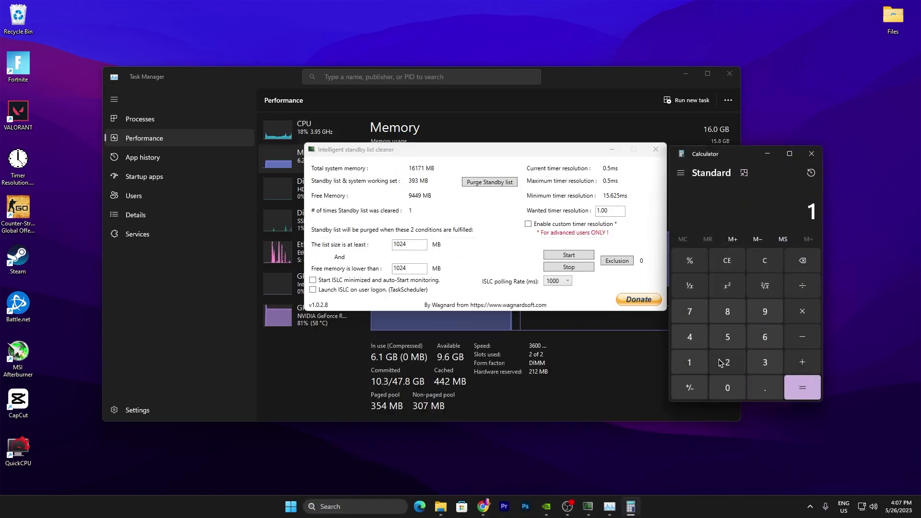
pyautogui.click(781, 337)
pyautogui.click(806, 312)
pyautogui.click(694, 363)
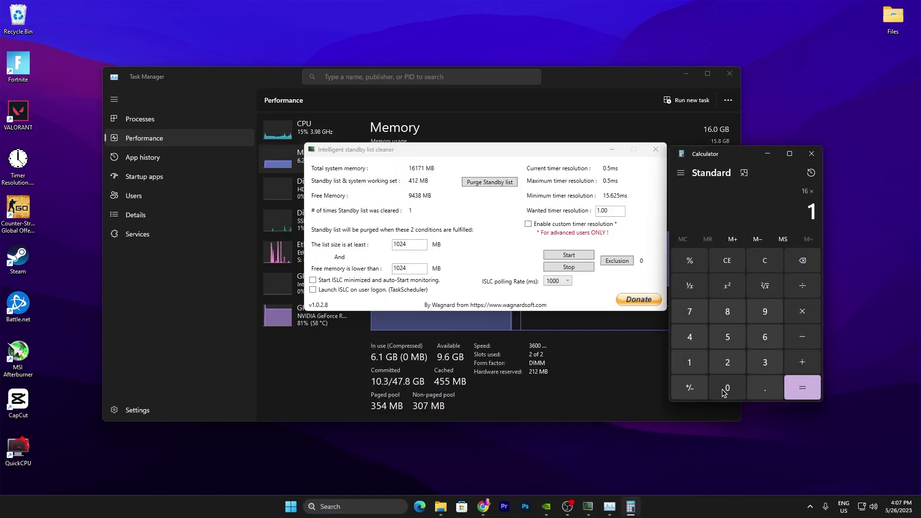
pyautogui.click(794, 389)
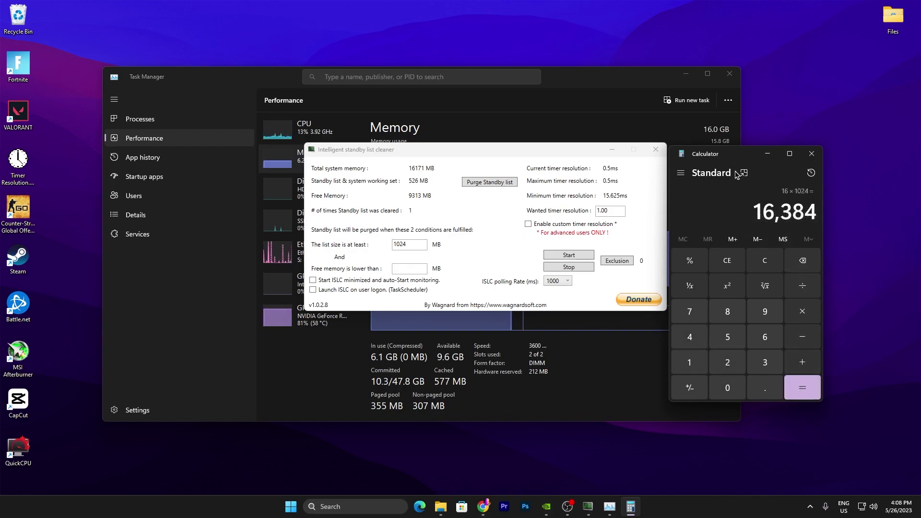
# Halve 16,384 to set the free-memory threshold to 8192 MB, and enable minimized auto-start monitoring and launch on user logon.
pyautogui.click(740, 361)
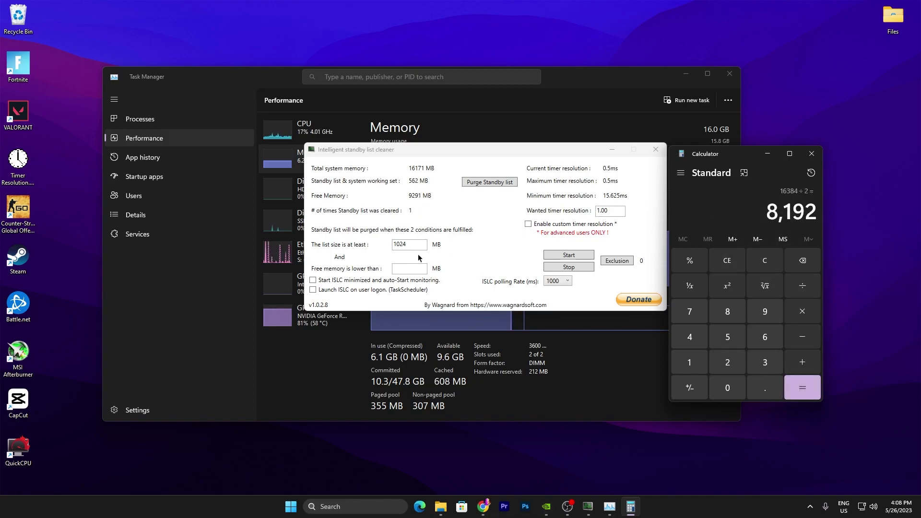
pyautogui.click(409, 268)
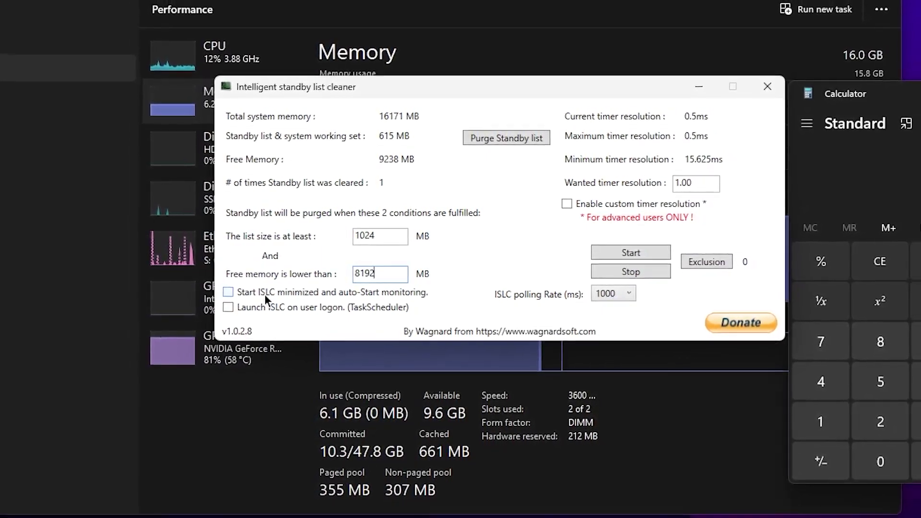
pyautogui.click(265, 294)
pyautogui.click(236, 307)
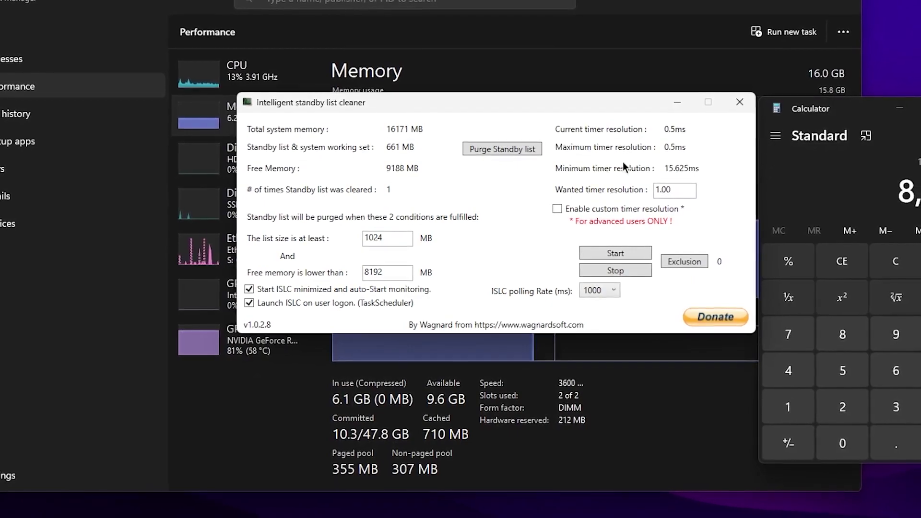
# Set the wanted timer resolution to 0.05 and enable the custom timer resolution.
pyautogui.moveTo(676, 190); pyautogui.dragTo(624, 189)
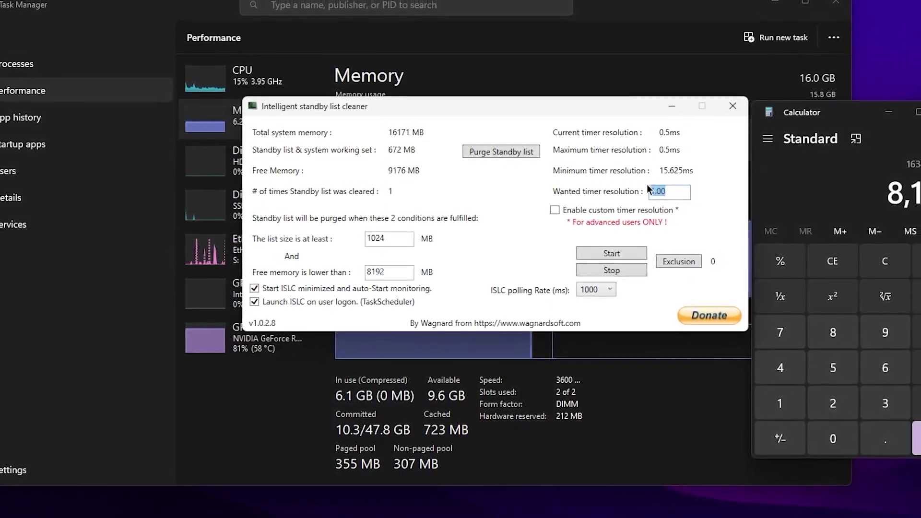
pyautogui.write('0.05')
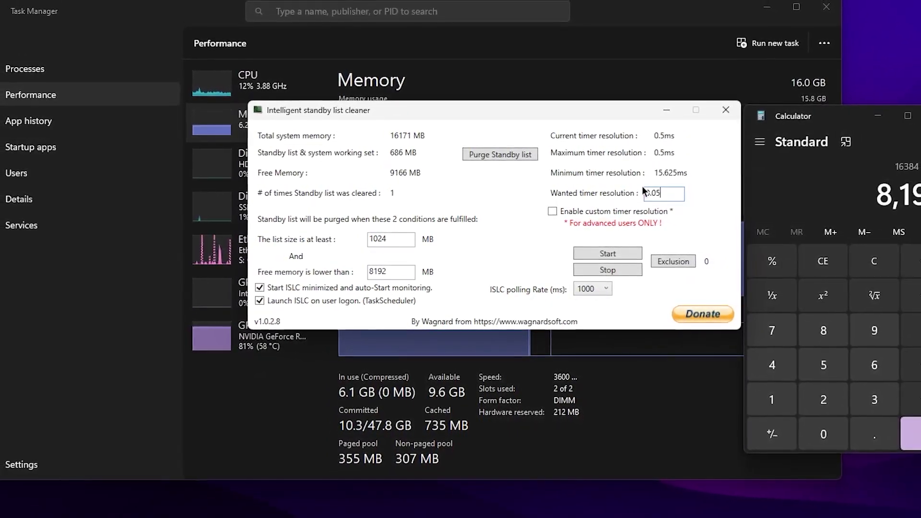
pyautogui.click(559, 211)
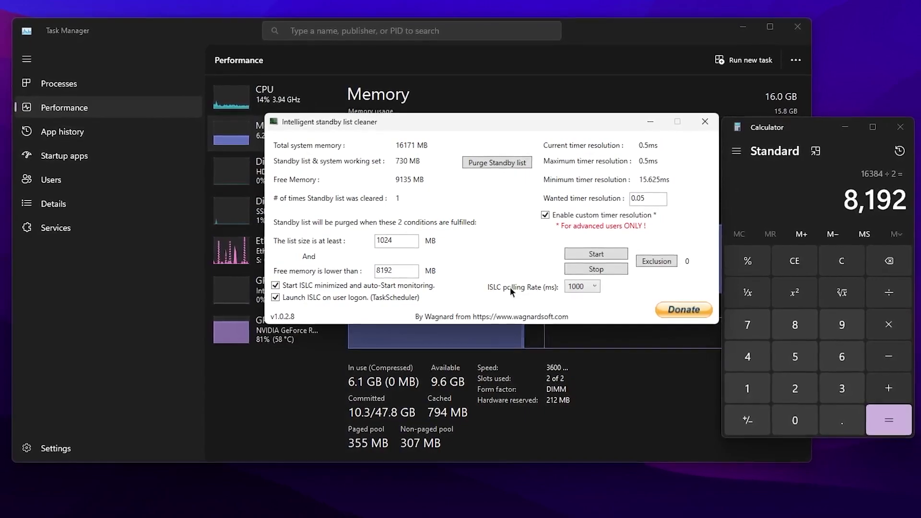
# Set the ISLC polling rate to 10000 ms and start the standby list monitoring.
pyautogui.click(581, 286)
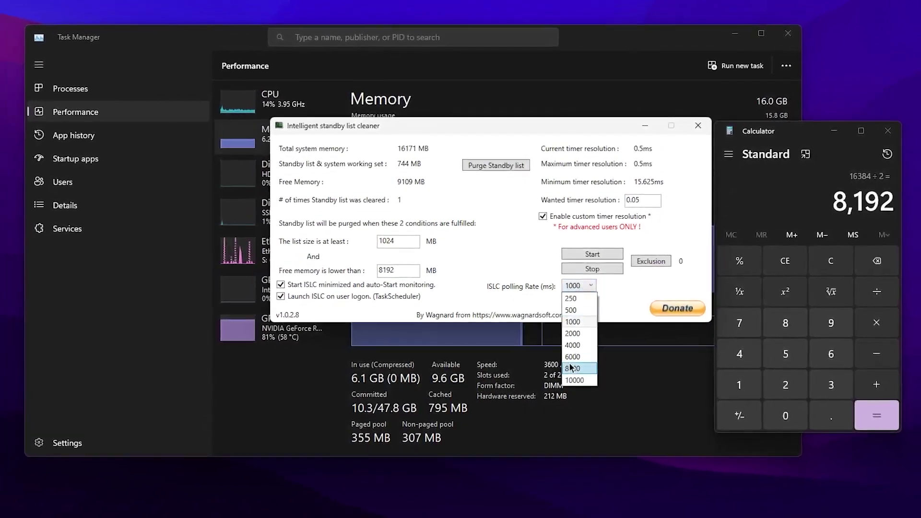
pyautogui.click(574, 379)
pyautogui.click(588, 254)
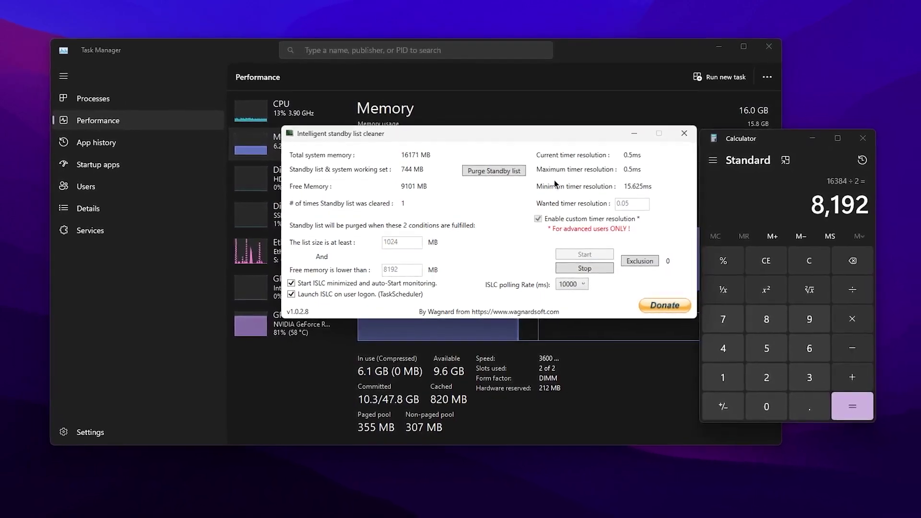
# Minimize Intelligent standby list cleaner and close the Calculator and Task Manager.
pyautogui.click(634, 134)
pyautogui.click(862, 138)
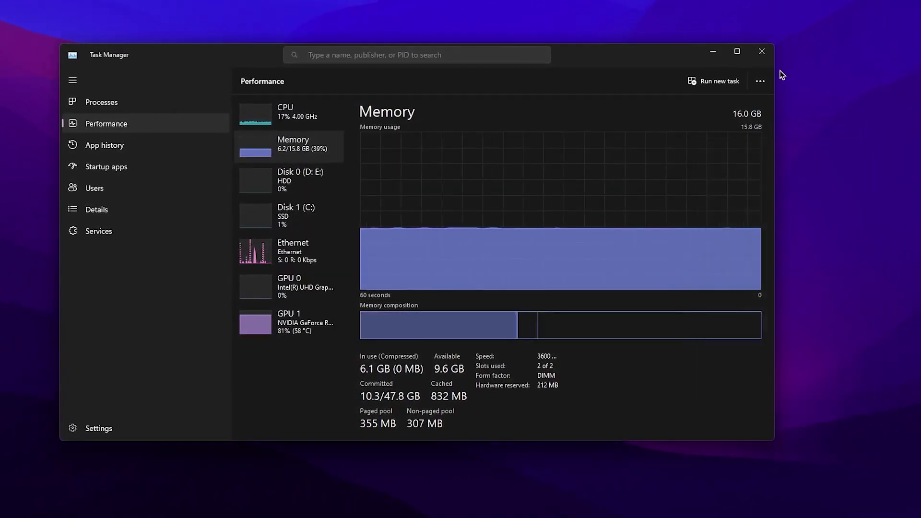
pyautogui.click(763, 52)
# Open HyperX NGENUITY from the background apps, check the mouse's polling rate options and close the program.
pyautogui.click(852, 516)
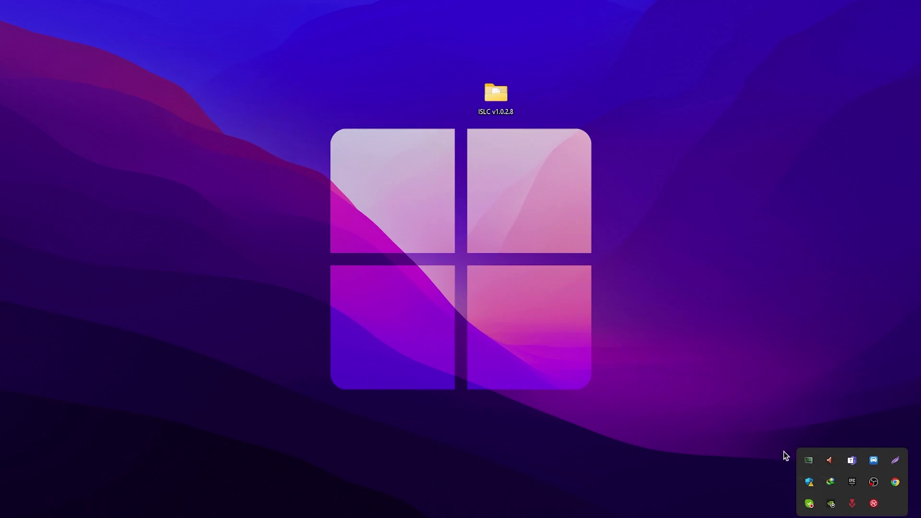
pyautogui.click(873, 504)
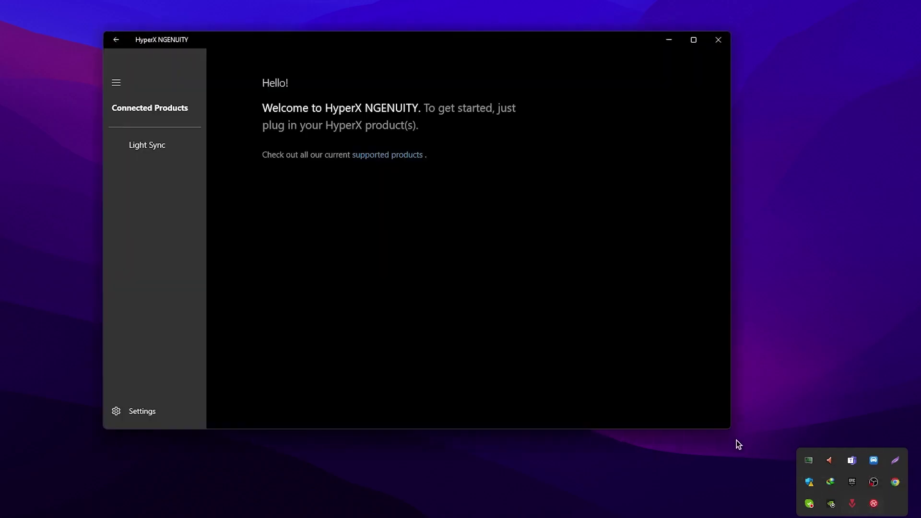
pyautogui.click(142, 114)
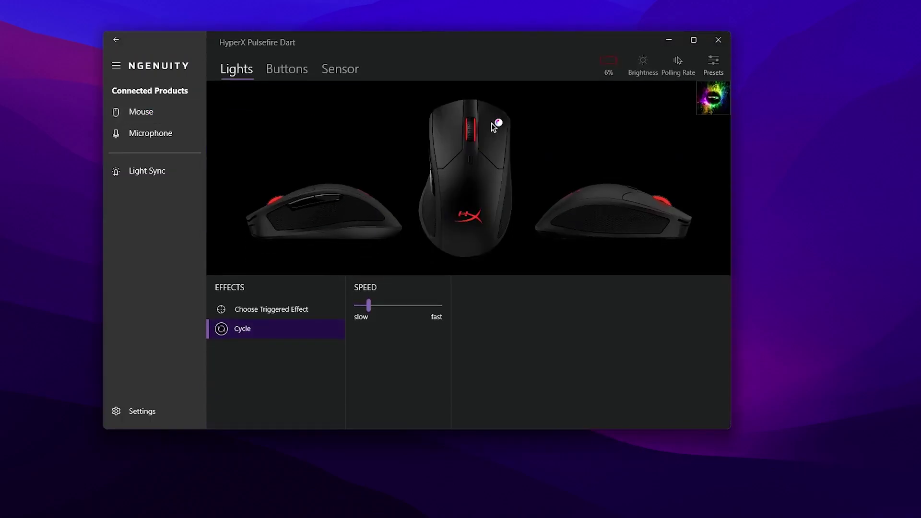
pyautogui.click(674, 62)
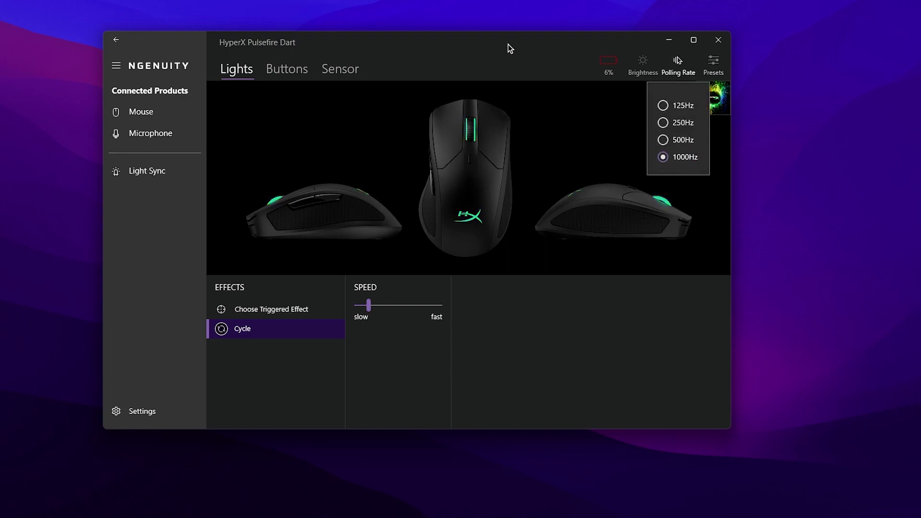
pyautogui.click(714, 42)
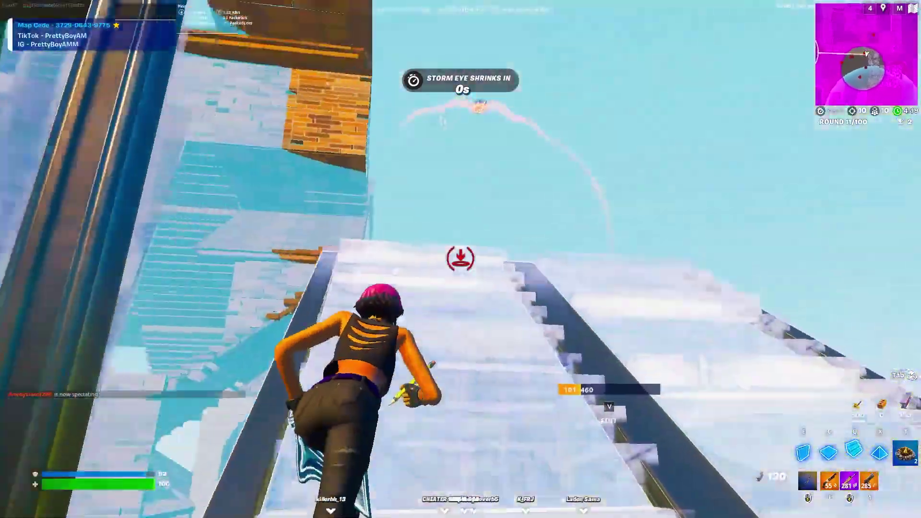